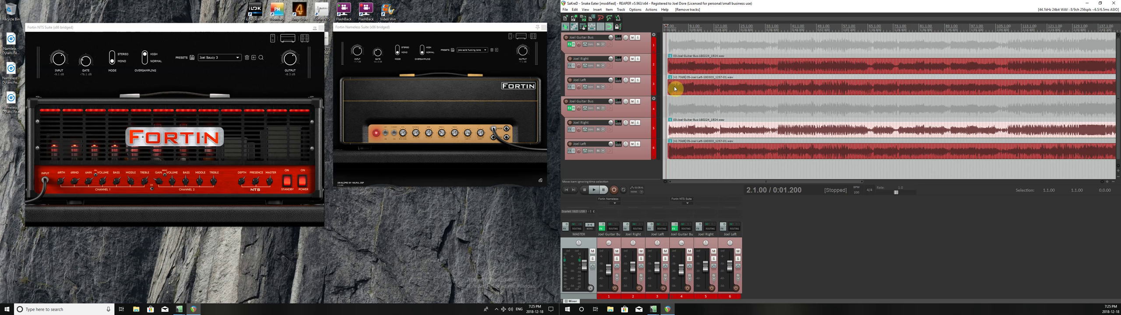
Solo the first guitar bus and play the song to hear its Fortin Nameless tone
{"action": "left_click", "coordinate": [626, 48]}
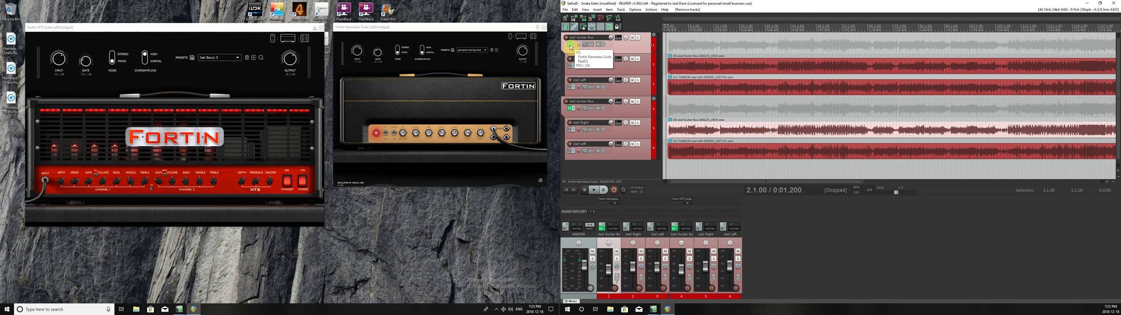
{"action": "left_click", "coordinate": [638, 38]}
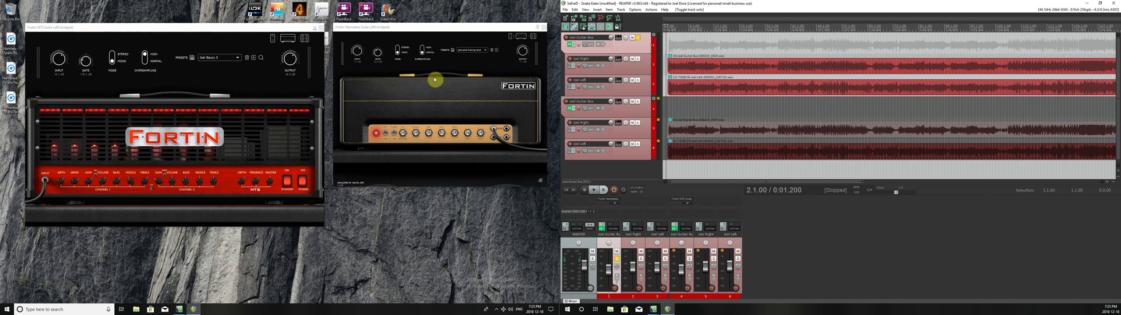
{"action": "key", "text": "space"}
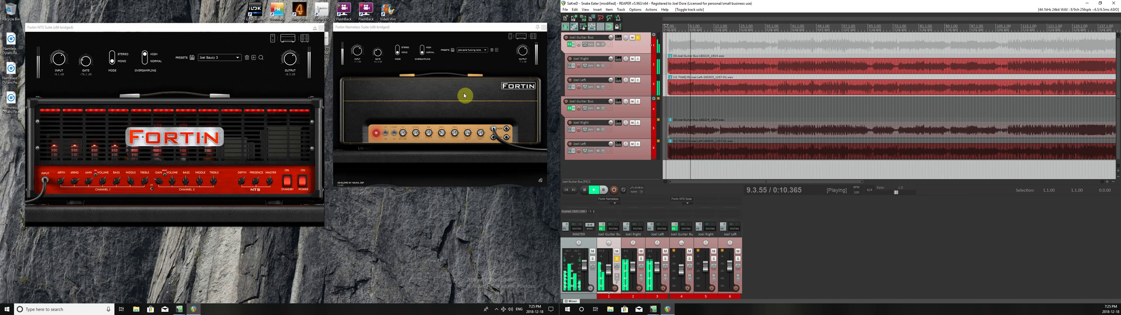
Show the cabinet section of the Fortin Nameless Suite and reposition both speaker microphones during playback
{"action": "left_click", "coordinate": [532, 36]}
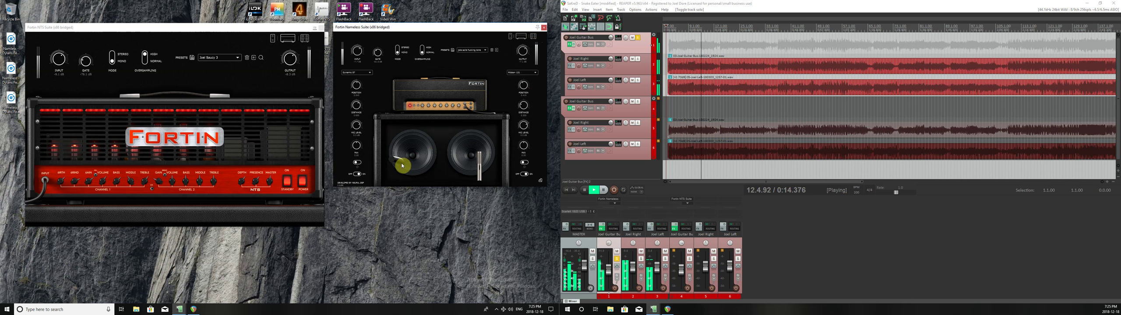
{"action": "mouse_move", "coordinate": [480, 165]}
{"action": "left_mouse_down"}
{"action": "mouse_move", "coordinate": [464, 174]}
{"action": "mouse_move", "coordinate": [486, 165]}
{"action": "left_mouse_up"}
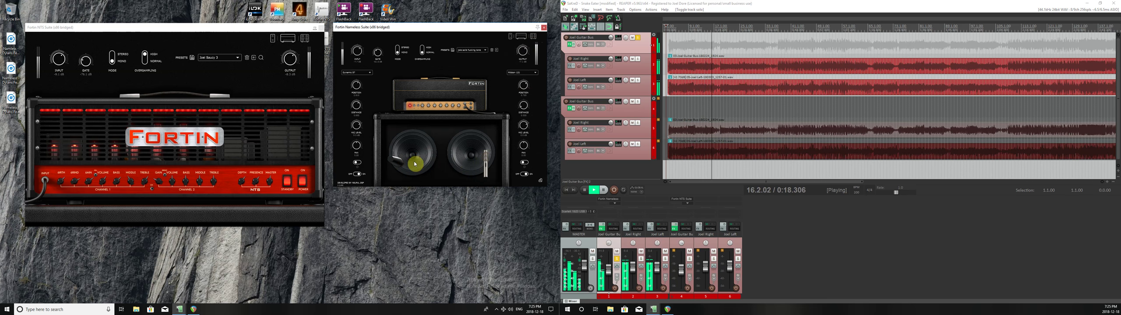
{"action": "left_click_drag", "start_coordinate": [415, 164], "coordinate": [411, 154]}
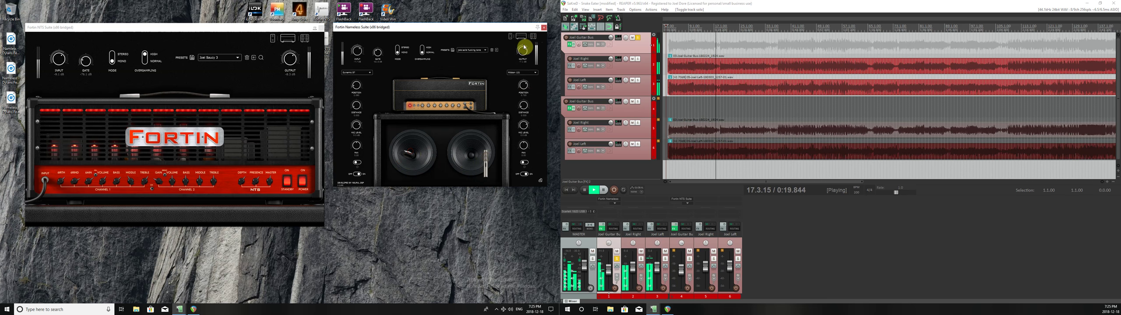
Try different microphone models for the Nameless cabinet's right-hand microphone
{"action": "left_click", "coordinate": [520, 75]}
{"action": "left_click", "coordinate": [518, 95]}
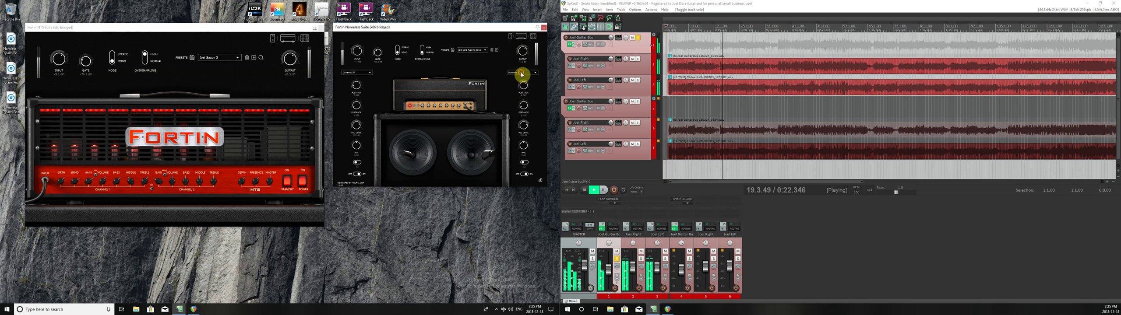
{"action": "left_click", "coordinate": [521, 75]}
{"action": "left_click", "coordinate": [520, 116]}
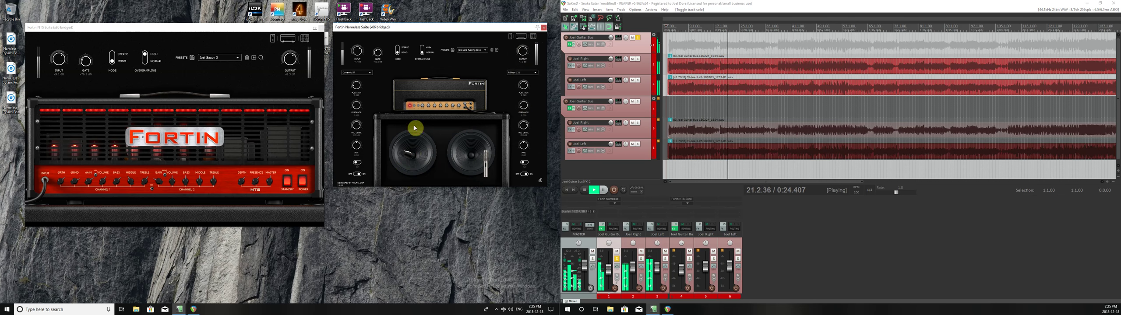
Toggle the Nameless cabinet's left-hand microphone and stop the playback
{"action": "left_click", "coordinate": [356, 174]}
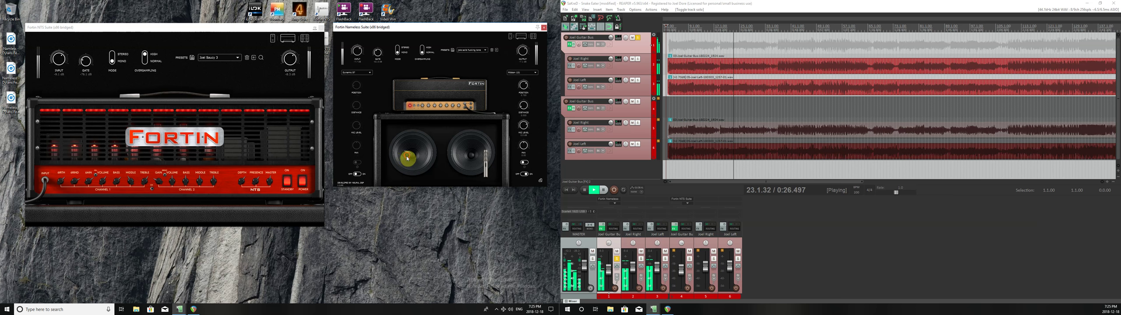
{"action": "left_click", "coordinate": [670, 39]}
{"action": "key", "text": "space"}
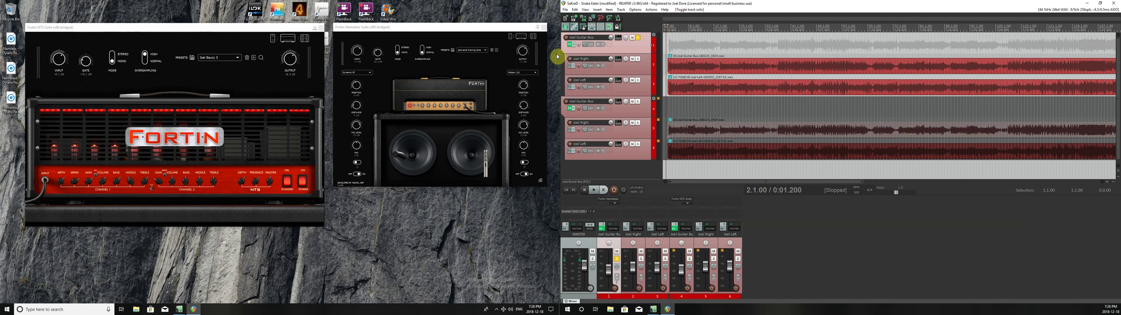
Review the Nameless Suite's Grind pedal and amp head, trying the amp's input jacks
{"action": "left_click", "coordinate": [510, 36]}
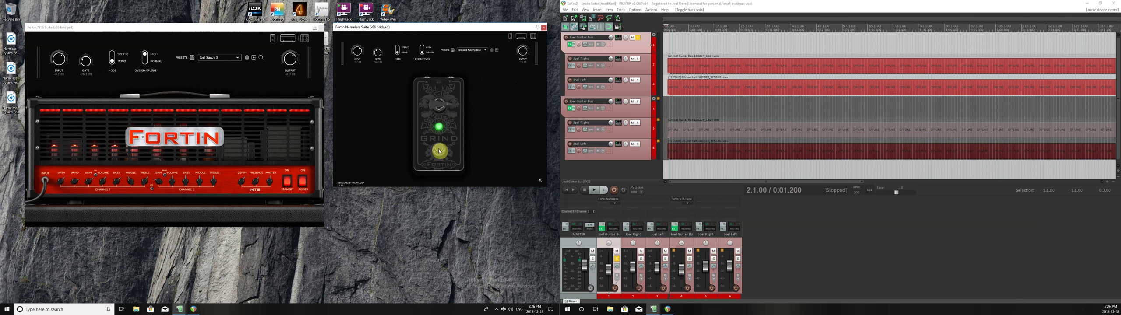
{"action": "left_click", "coordinate": [521, 37]}
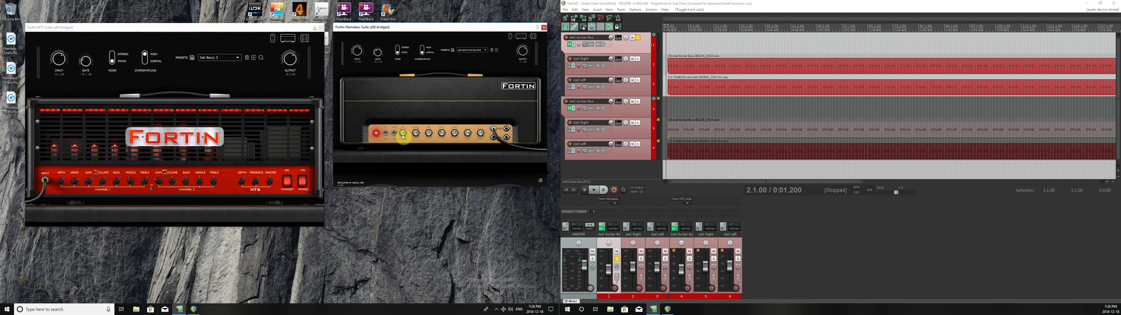
{"action": "left_click", "coordinate": [494, 136]}
{"action": "left_click", "coordinate": [494, 137]}
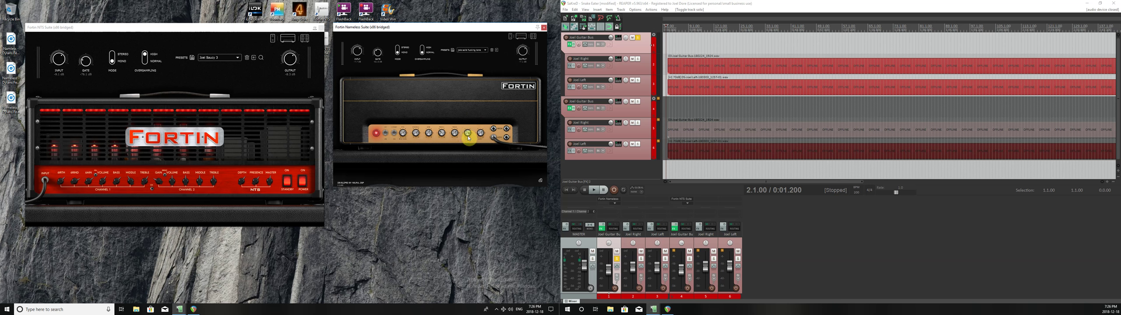
{"action": "left_click", "coordinate": [495, 132]}
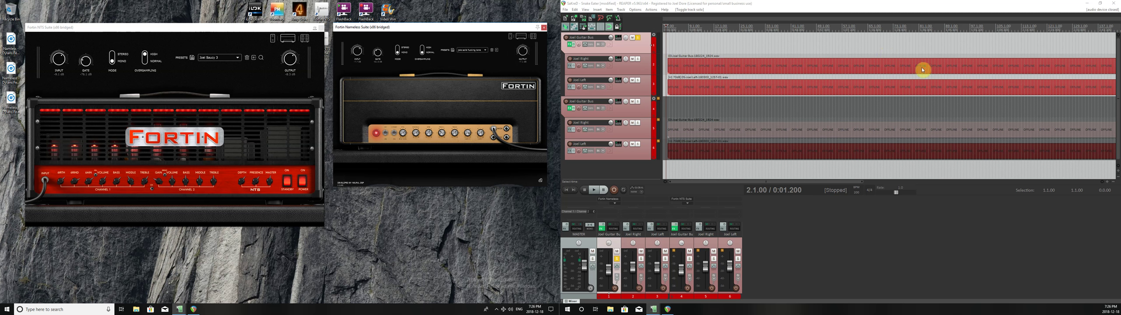
Play the soloed first guitar bus from the short middle section at 147.1.00
{"action": "scroll", "coordinate": [923, 70], "scroll_direction": "down", "scroll_amount": 5}
{"action": "left_click", "coordinate": [783, 66]}
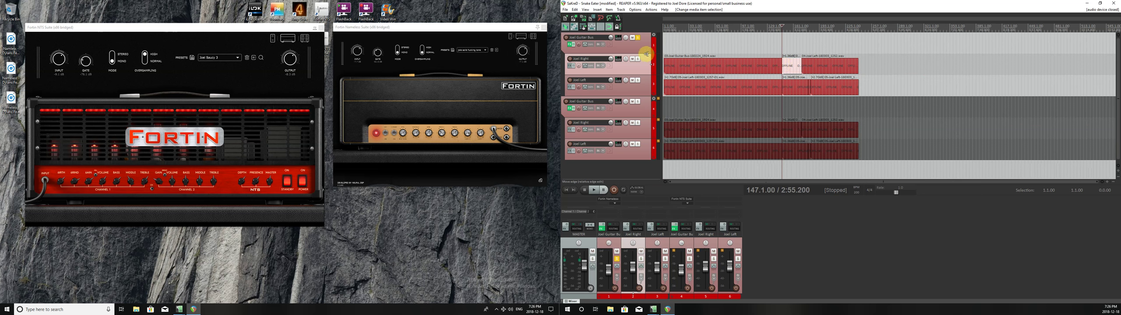
{"action": "key", "text": "space"}
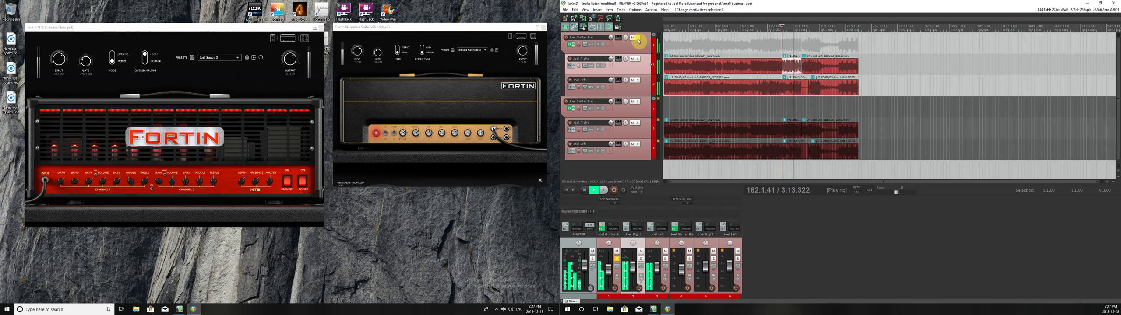
Stop playback and move the solo from the first guitar bus to the second
{"action": "left_click", "coordinate": [638, 39]}
{"action": "key", "text": "space"}
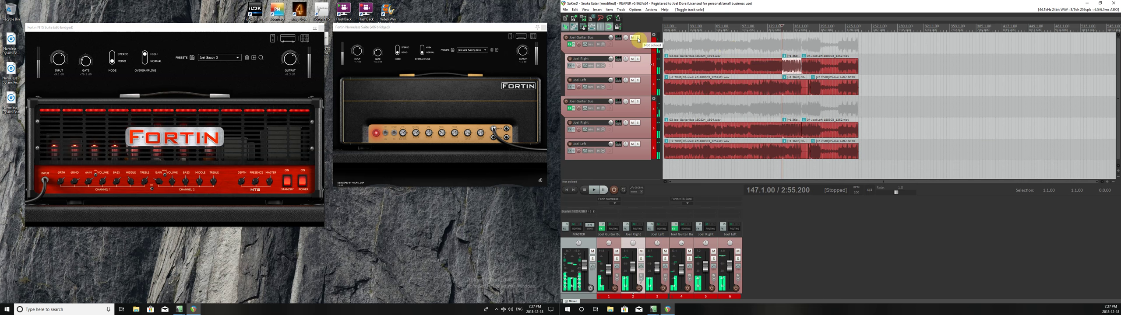
{"action": "left_click", "coordinate": [638, 101]}
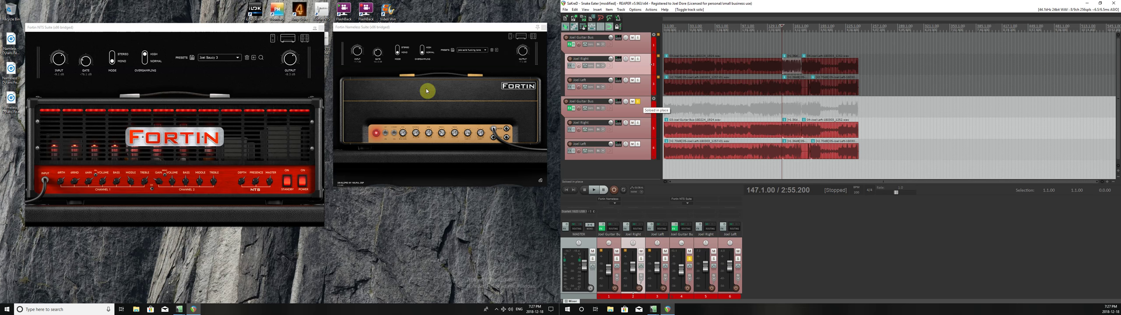
Review the pedal section of the Fortin NTS Suite and return to its amp head
{"action": "left_click", "coordinate": [276, 41]}
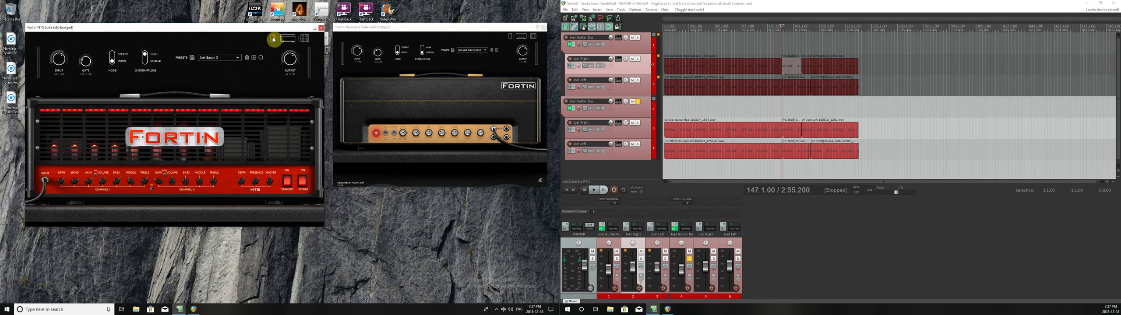
{"action": "left_click", "coordinate": [273, 39]}
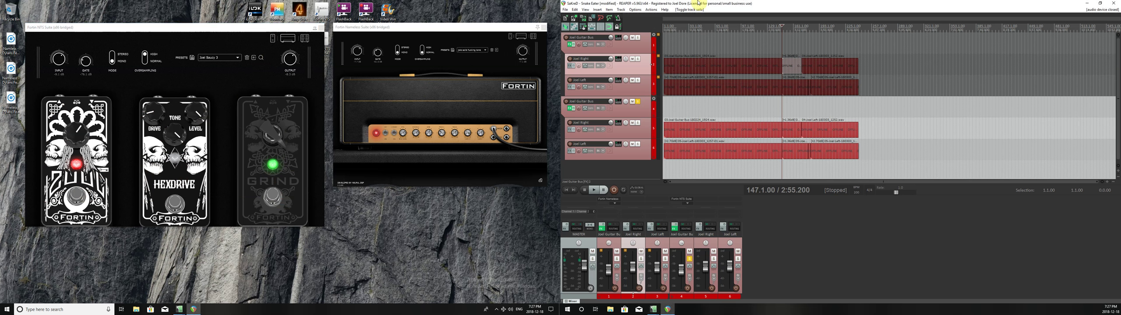
{"action": "left_click", "coordinate": [698, 2]}
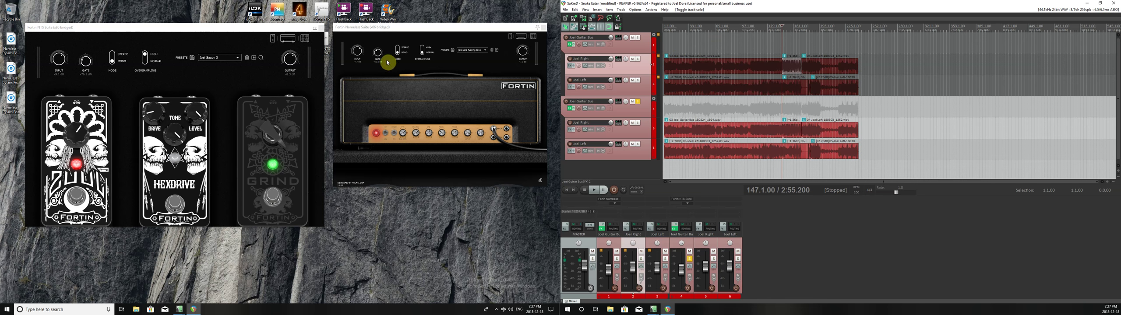
{"action": "left_click", "coordinate": [291, 39]}
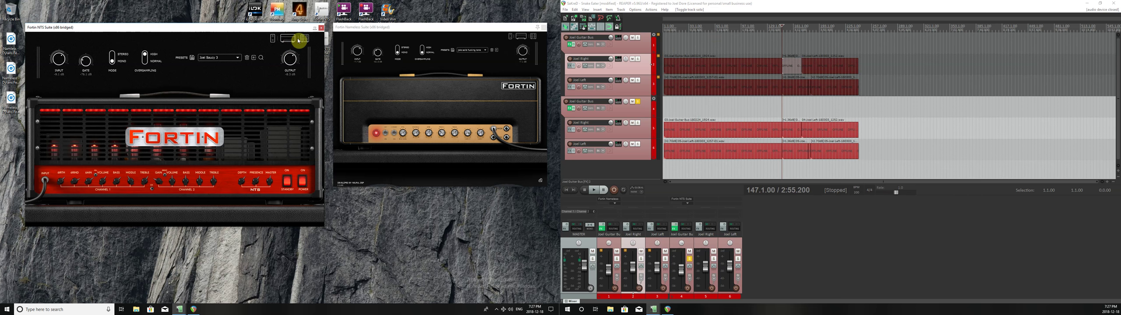
Play the soloed second guitar bus from the project start, dismissing the media item properties
{"action": "left_click", "coordinate": [660, 3]}
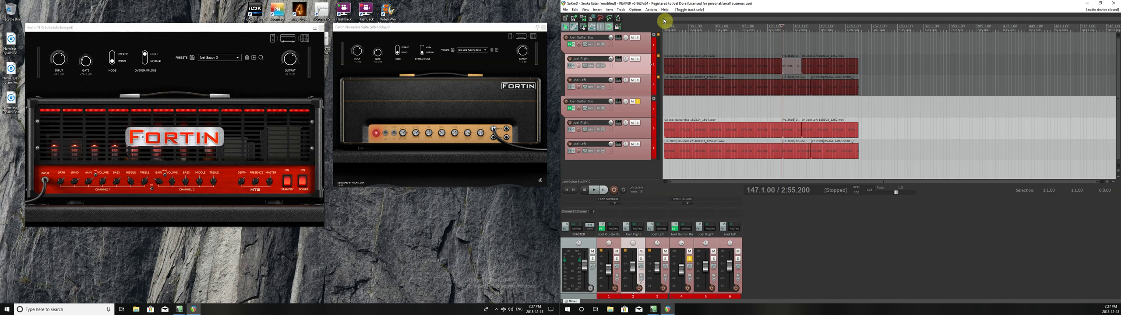
{"action": "left_click", "coordinate": [664, 21]}
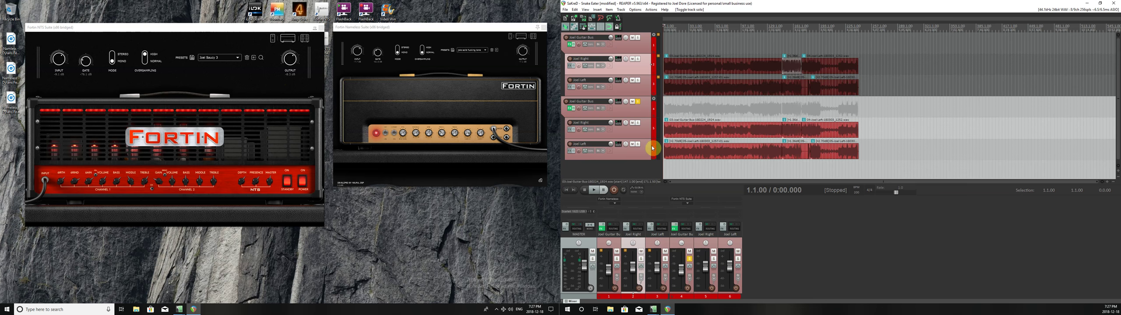
{"action": "key", "text": "space"}
{"action": "double_click", "coordinate": [667, 130]}
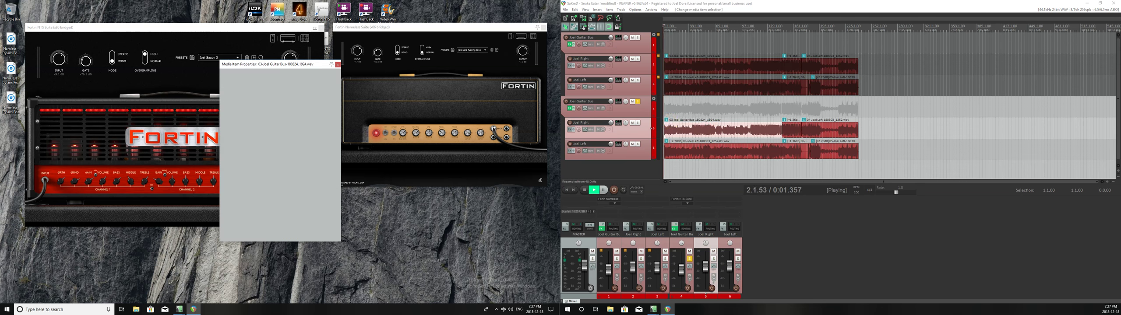
{"action": "left_click", "coordinate": [338, 65]}
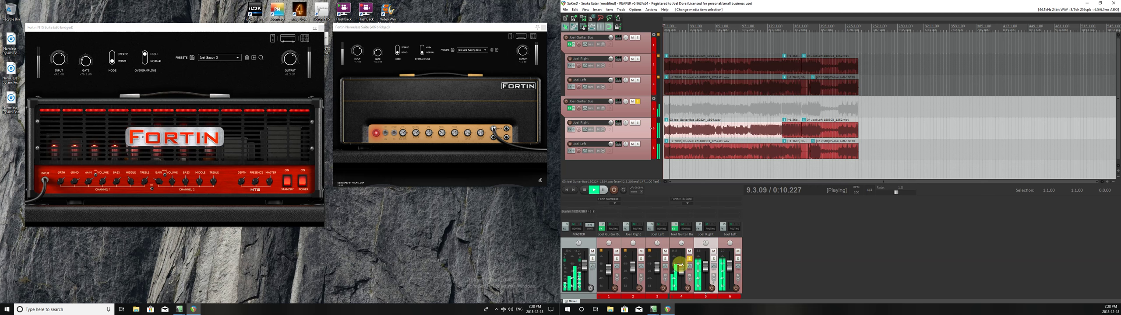
Raise the second guitar bus's volume slightly and adjust the NTS Suite's output and input levels
{"action": "left_click_drag", "start_coordinate": [680, 265], "coordinate": [681, 262]}
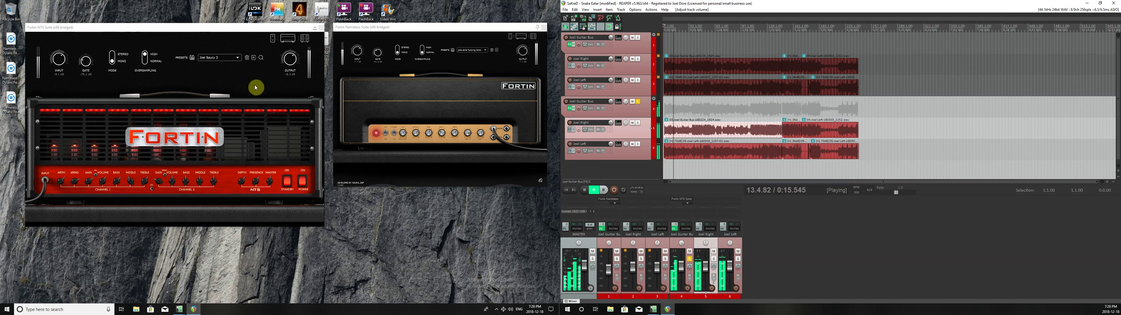
{"action": "left_click", "coordinate": [290, 60]}
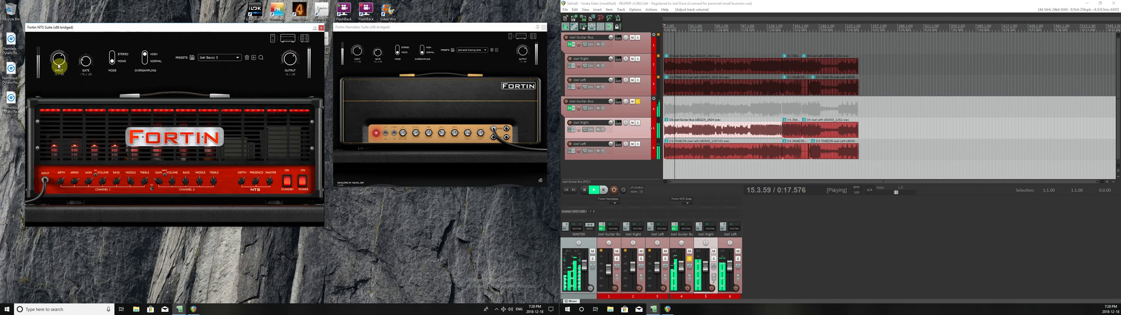
{"action": "scroll", "coordinate": [57, 57], "scroll_direction": "up", "scroll_amount": 1}
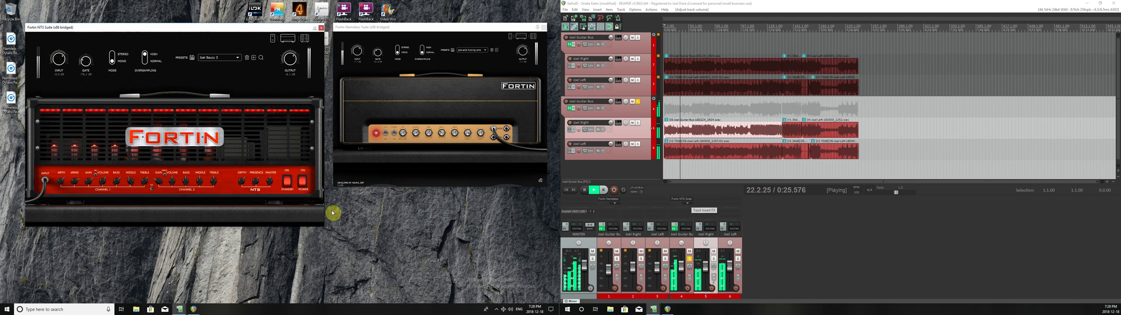
Compare presets in the NTS Suite during playback, finishing on the third preset in the list
{"action": "left_click", "coordinate": [222, 60]}
{"action": "left_click", "coordinate": [221, 71]}
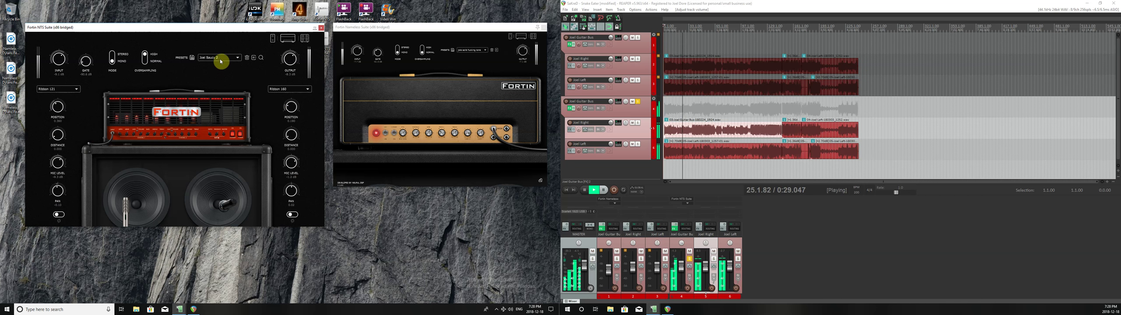
{"action": "left_click", "coordinate": [221, 61]}
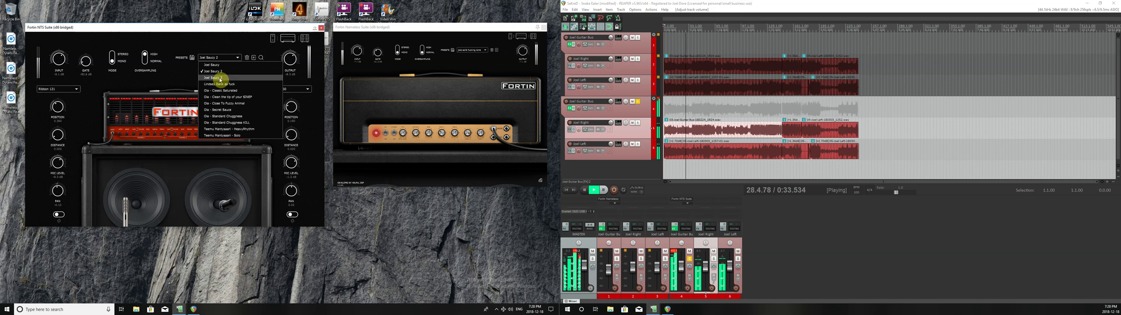
{"action": "left_click", "coordinate": [221, 78]}
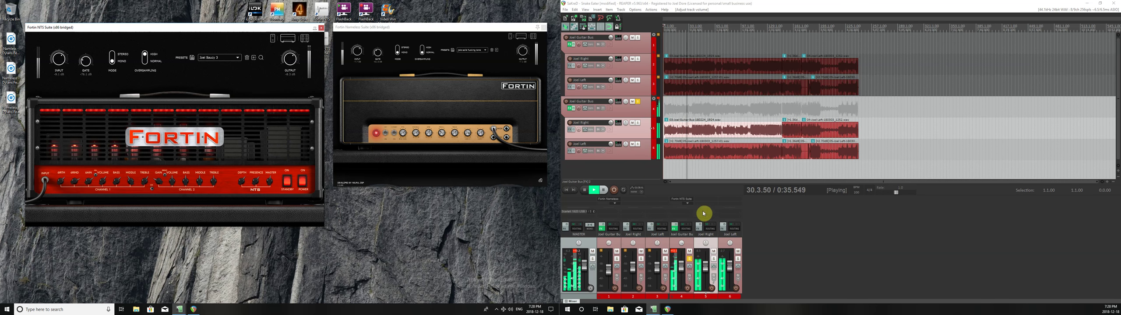
Stop playback and clear the clip indicator on the master track
{"action": "left_click", "coordinate": [634, 167]}
{"action": "key", "text": "space"}
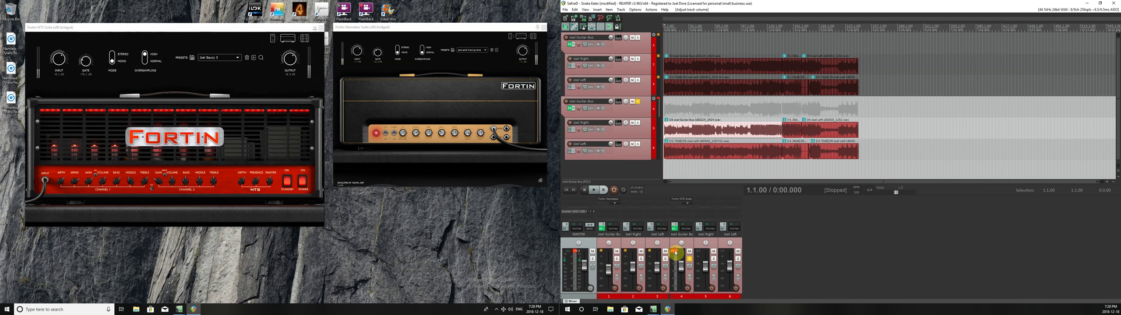
{"action": "left_click", "coordinate": [577, 252]}
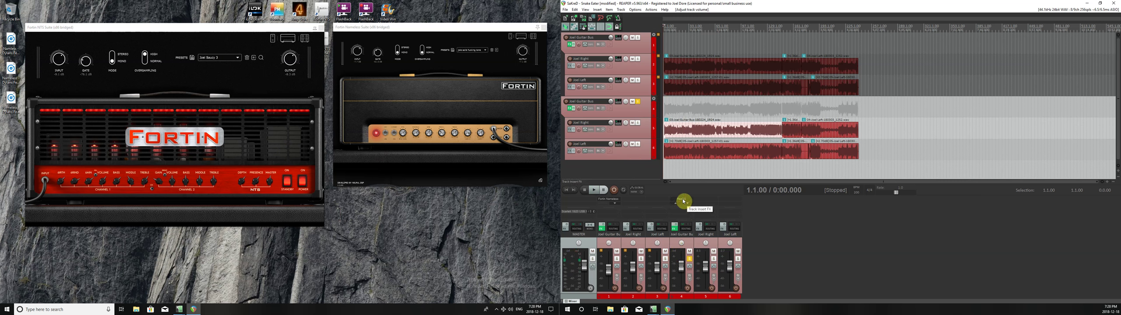
Remove ReaEQ from the second guitar bus's effects chain, keeping only the NTS Suite
{"action": "left_click", "coordinate": [570, 108]}
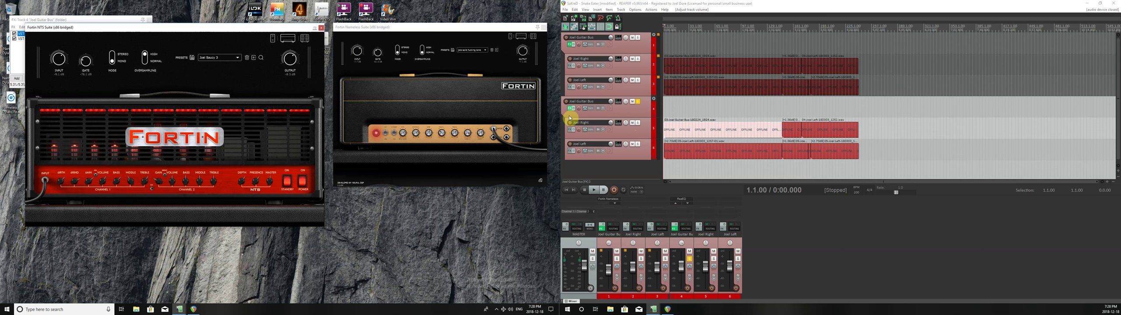
{"action": "left_click", "coordinate": [121, 20]}
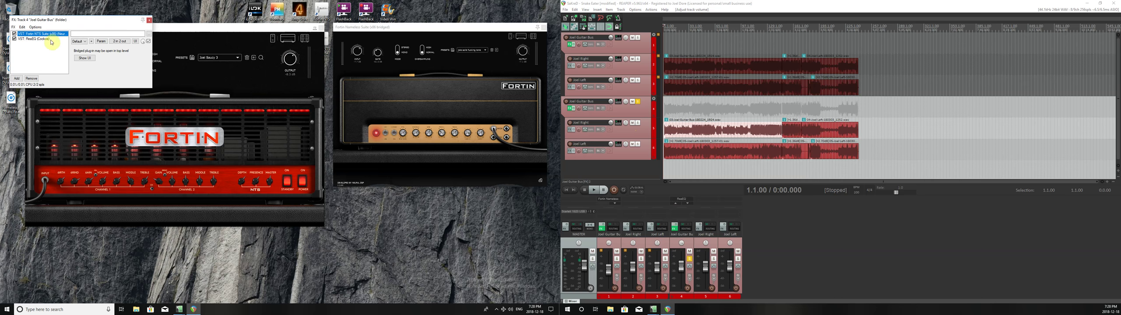
{"action": "left_click", "coordinate": [39, 39]}
{"action": "right_click", "coordinate": [40, 40]}
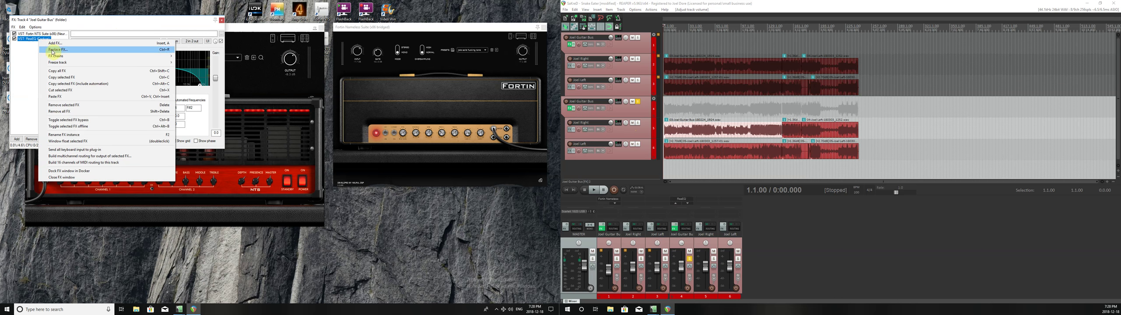
{"action": "left_click", "coordinate": [65, 105]}
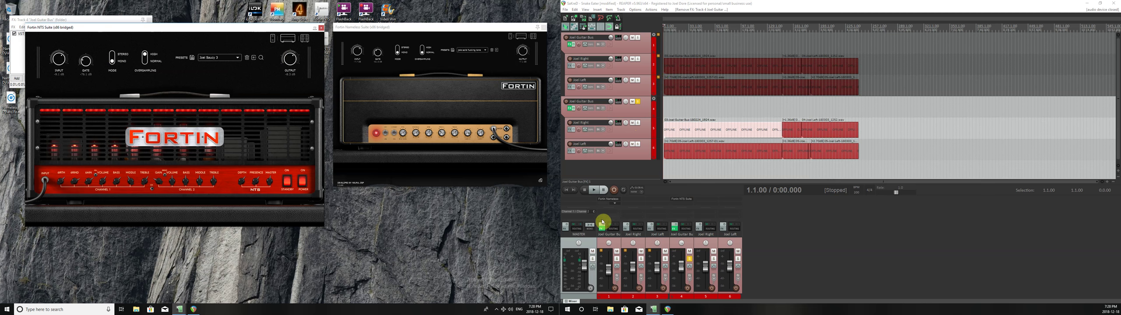
{"action": "left_click", "coordinate": [652, 2]}
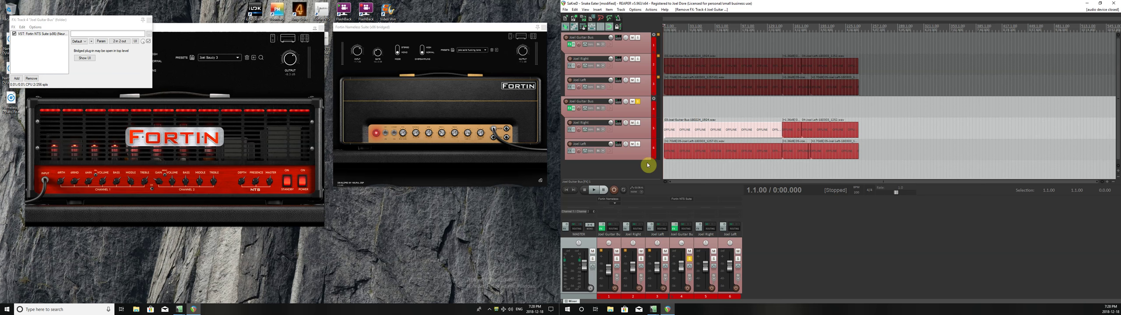
Solo every track in both guitar buses and lower the second bus's volume during playback
{"action": "left_click", "coordinate": [638, 81]}
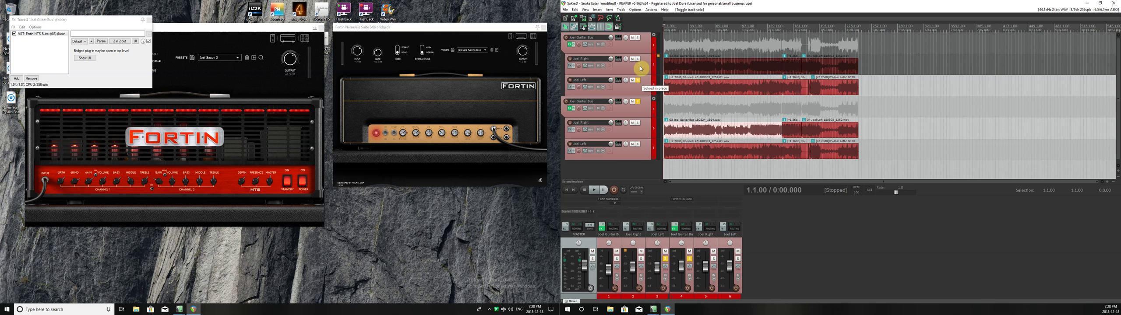
{"action": "left_click", "coordinate": [638, 59]}
{"action": "left_click", "coordinate": [638, 37]}
{"action": "left_click", "coordinate": [638, 123]}
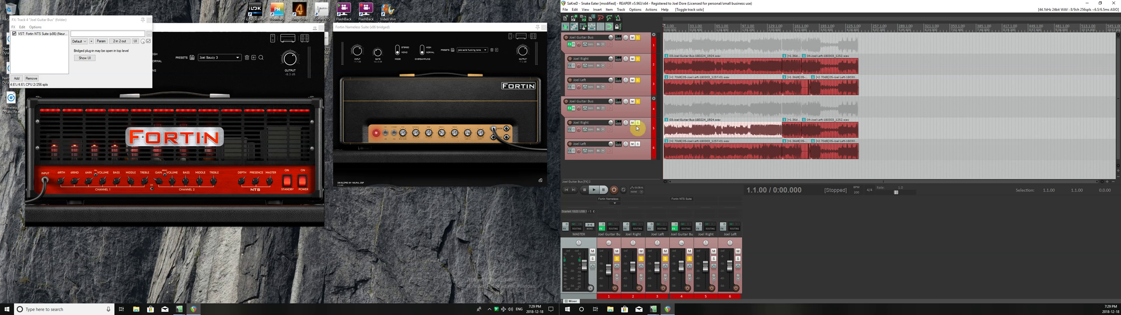
{"action": "left_click", "coordinate": [638, 145]}
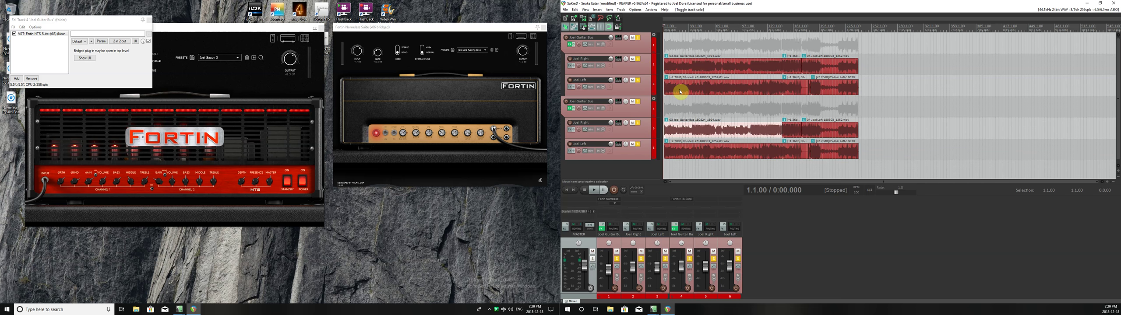
{"action": "key", "text": "space"}
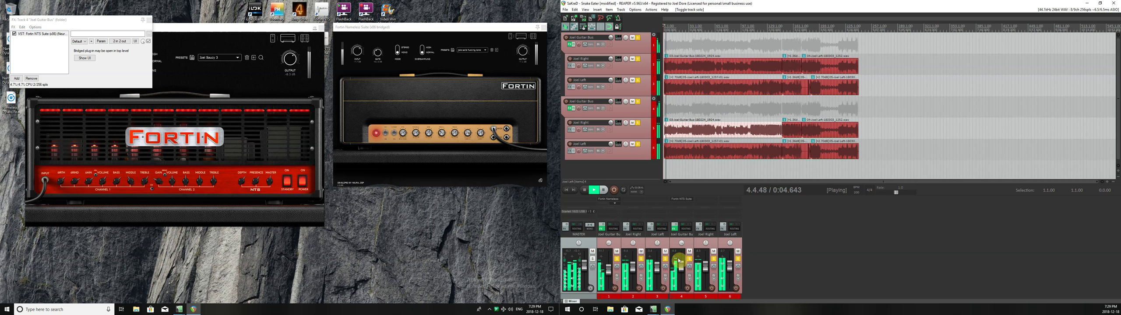
{"action": "left_click_drag", "start_coordinate": [679, 261], "coordinate": [685, 269]}
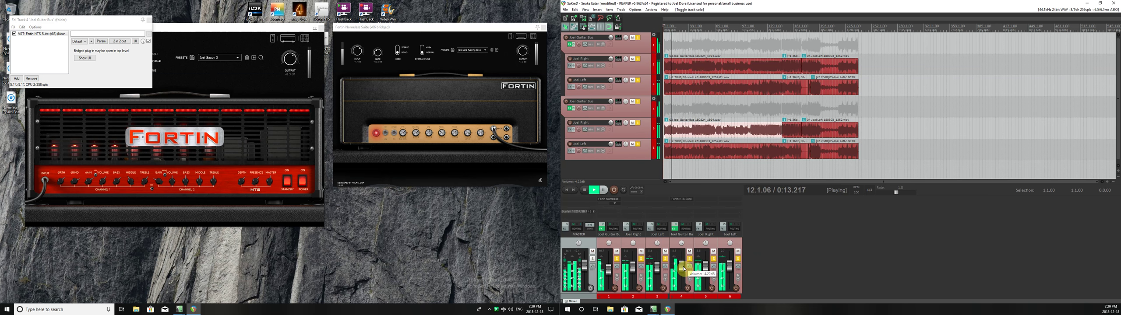
Adjust a tone control on the Nameless amp head and a channel 1 control on the NTS amp during playback
{"action": "left_click", "coordinate": [444, 131]}
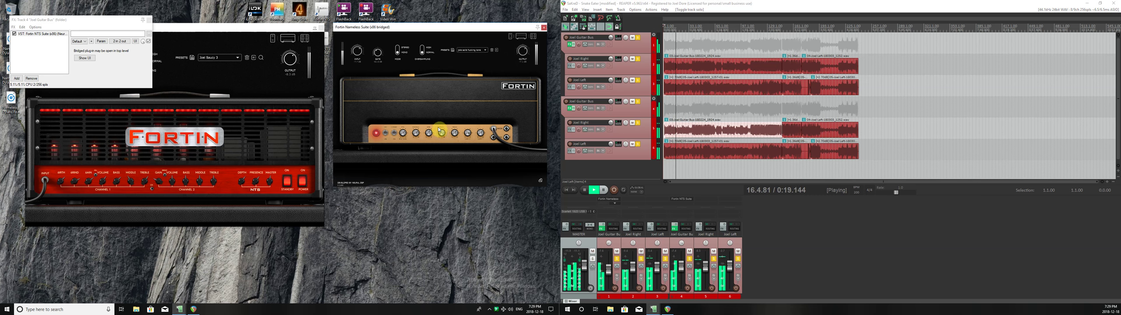
{"action": "mouse_move", "coordinate": [455, 132]}
{"action": "left_mouse_down"}
{"action": "mouse_move", "coordinate": [455, 109]}
{"action": "mouse_move", "coordinate": [451, 138]}
{"action": "left_mouse_up"}
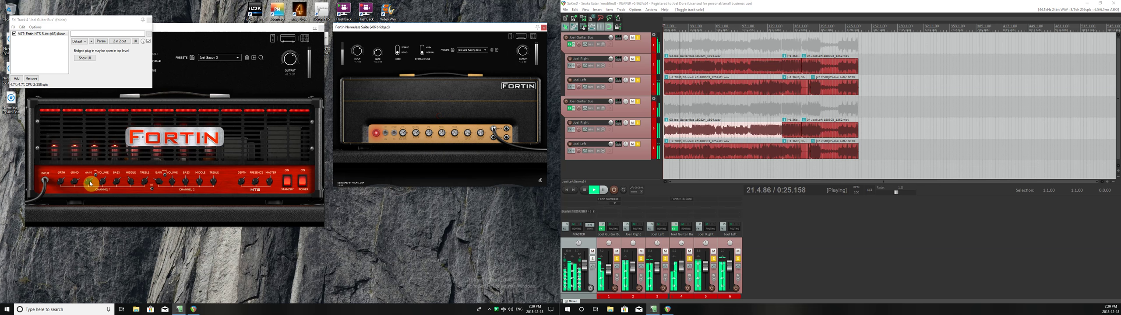
{"action": "left_click", "coordinate": [102, 177]}
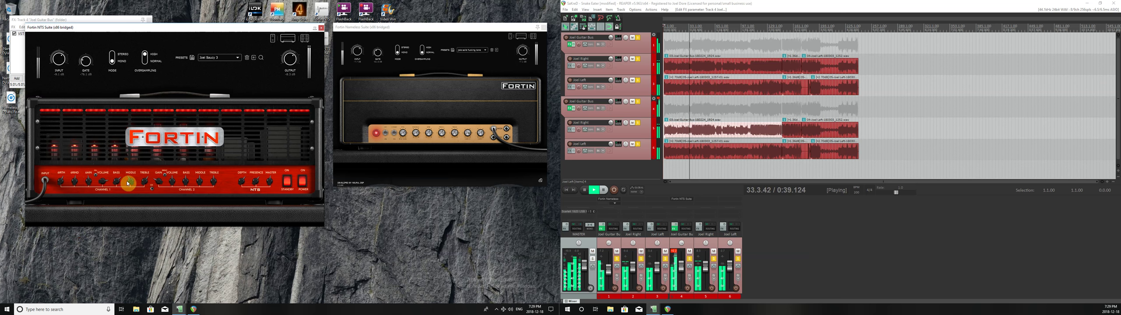
Switch off the Zuul and Grind pedals in the NTS Suite
{"action": "left_click", "coordinate": [275, 39]}
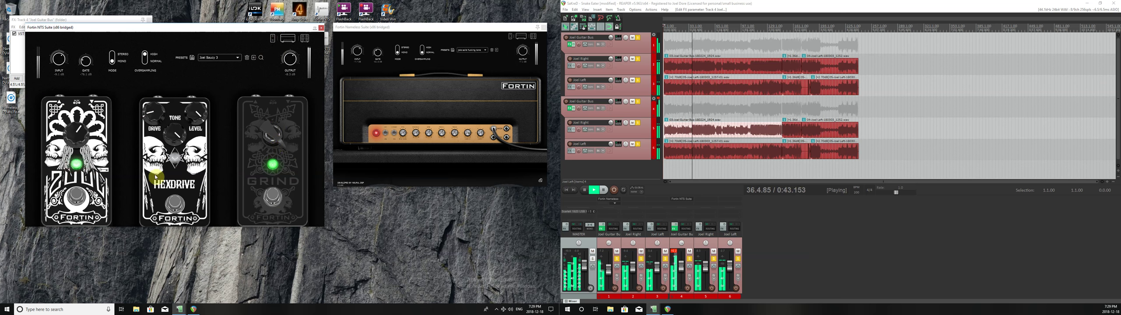
{"action": "left_click", "coordinate": [78, 199]}
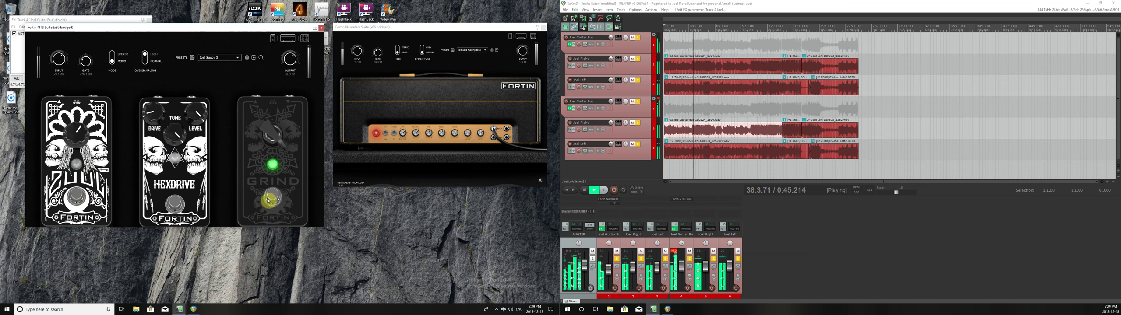
{"action": "left_click", "coordinate": [272, 199]}
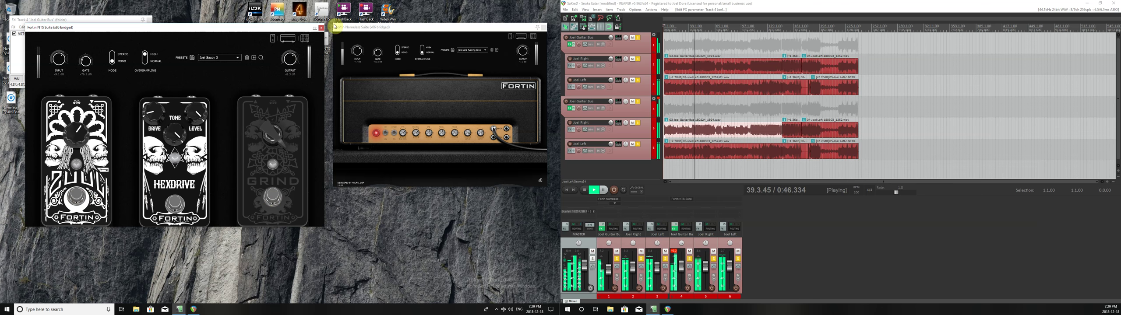
Change the right cabinet microphone in the NTS Suite to Dynamic 57 and reposition both microphones on the speakers
{"action": "left_click", "coordinate": [305, 40]}
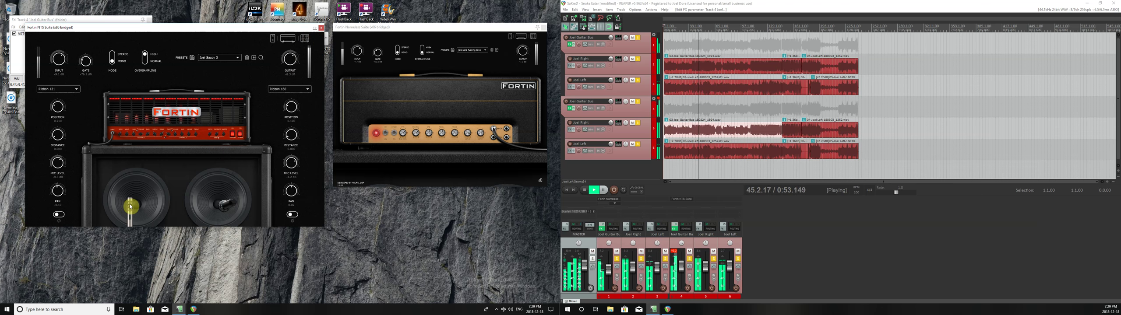
{"action": "left_click_drag", "start_coordinate": [221, 205], "coordinate": [249, 183]}
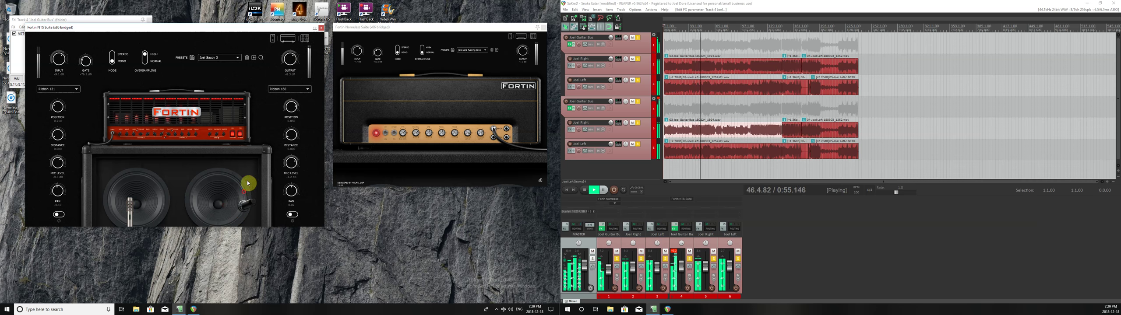
{"action": "left_click", "coordinate": [289, 89]}
{"action": "left_click", "coordinate": [284, 106]}
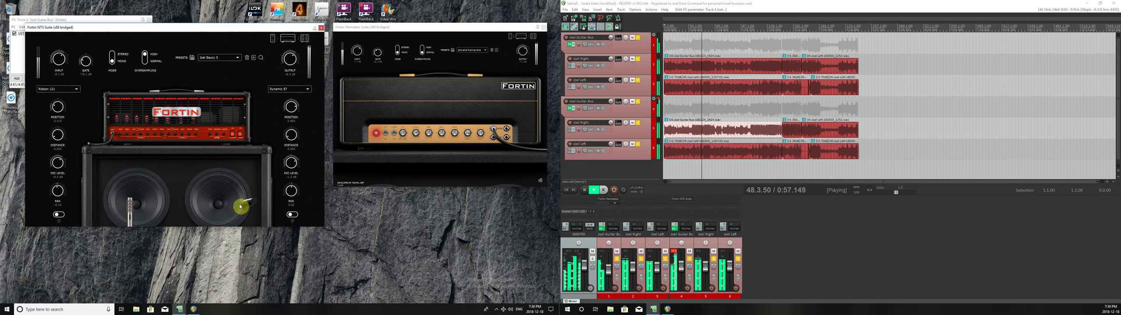
{"action": "mouse_move", "coordinate": [241, 205]}
{"action": "left_mouse_down"}
{"action": "mouse_move", "coordinate": [229, 204]}
{"action": "mouse_move", "coordinate": [227, 219]}
{"action": "mouse_move", "coordinate": [239, 204]}
{"action": "left_mouse_up"}
{"action": "mouse_move", "coordinate": [130, 208]}
{"action": "left_mouse_down"}
{"action": "mouse_move", "coordinate": [122, 224]}
{"action": "mouse_move", "coordinate": [128, 199]}
{"action": "left_mouse_up"}
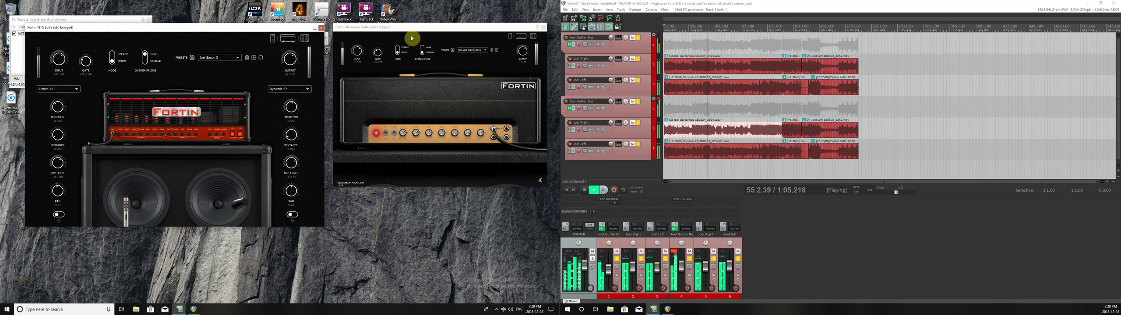
Swap the left cabinet microphone and reposition both microphones in the Nameless Suite during playback, ending by stopping the transport
{"action": "left_click", "coordinate": [533, 36]}
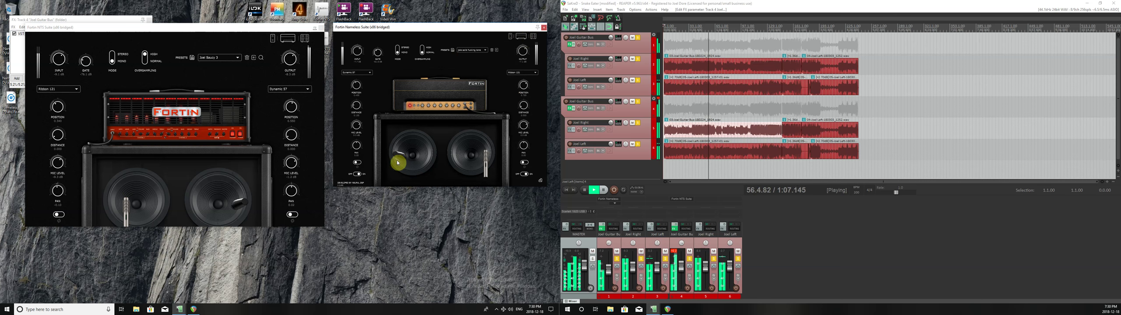
{"action": "left_click_drag", "start_coordinate": [400, 163], "coordinate": [394, 154]}
{"action": "mouse_move", "coordinate": [485, 159]}
{"action": "left_mouse_down"}
{"action": "mouse_move", "coordinate": [471, 154]}
{"action": "mouse_move", "coordinate": [484, 162]}
{"action": "left_mouse_up"}
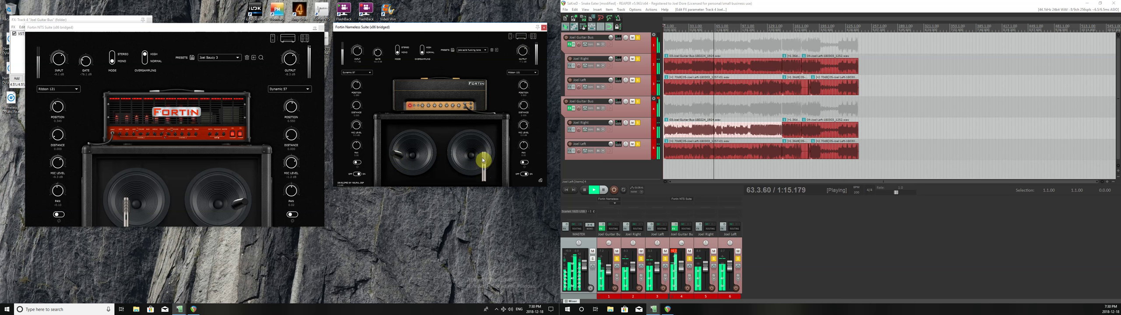
{"action": "left_click", "coordinate": [363, 72]}
{"action": "left_click", "coordinate": [353, 89]}
{"action": "mouse_move", "coordinate": [396, 162]}
{"action": "left_mouse_down"}
{"action": "mouse_move", "coordinate": [411, 175]}
{"action": "mouse_move", "coordinate": [413, 165]}
{"action": "mouse_move", "coordinate": [415, 183]}
{"action": "mouse_move", "coordinate": [401, 156]}
{"action": "left_mouse_up"}
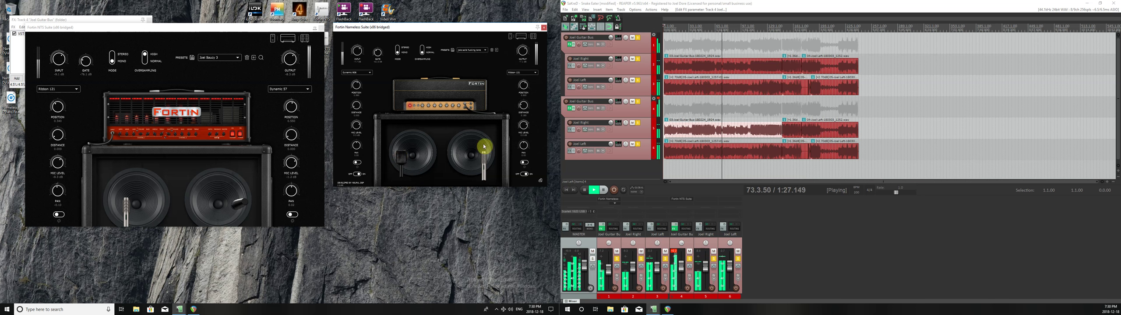
{"action": "left_click", "coordinate": [698, 5]}
{"action": "key", "text": "space"}
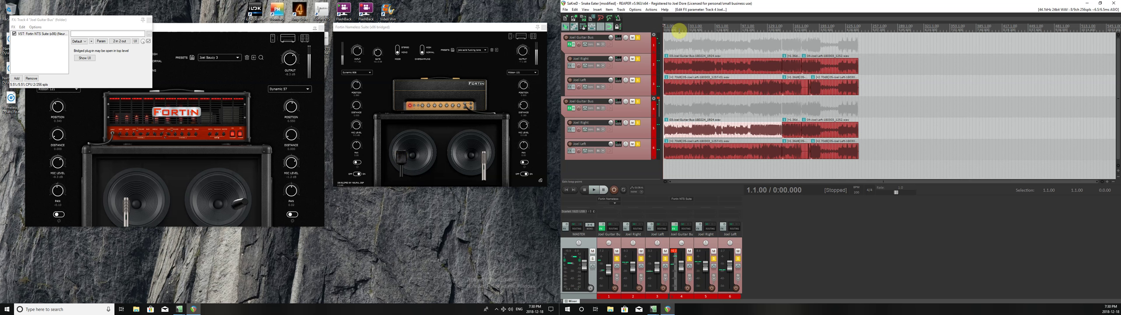